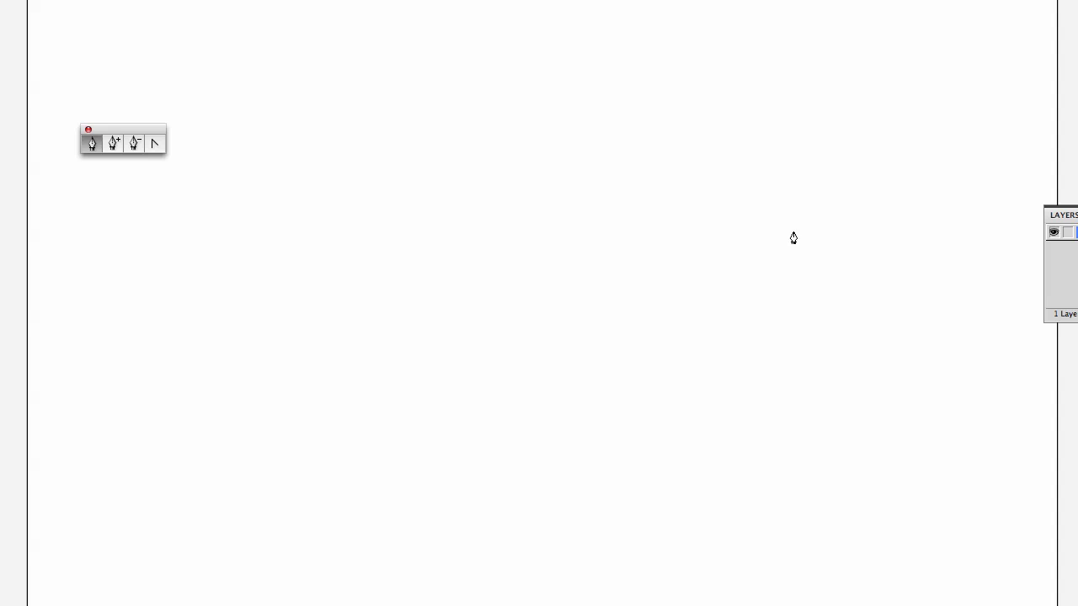
# Draw the head anchor and the curved back, and add a corner rising into the rounded top fin.
pyautogui.moveTo(802, 250); pyautogui.dragTo(737, 173)
pyautogui.moveTo(559, 157); pyautogui.dragTo(470, 160)
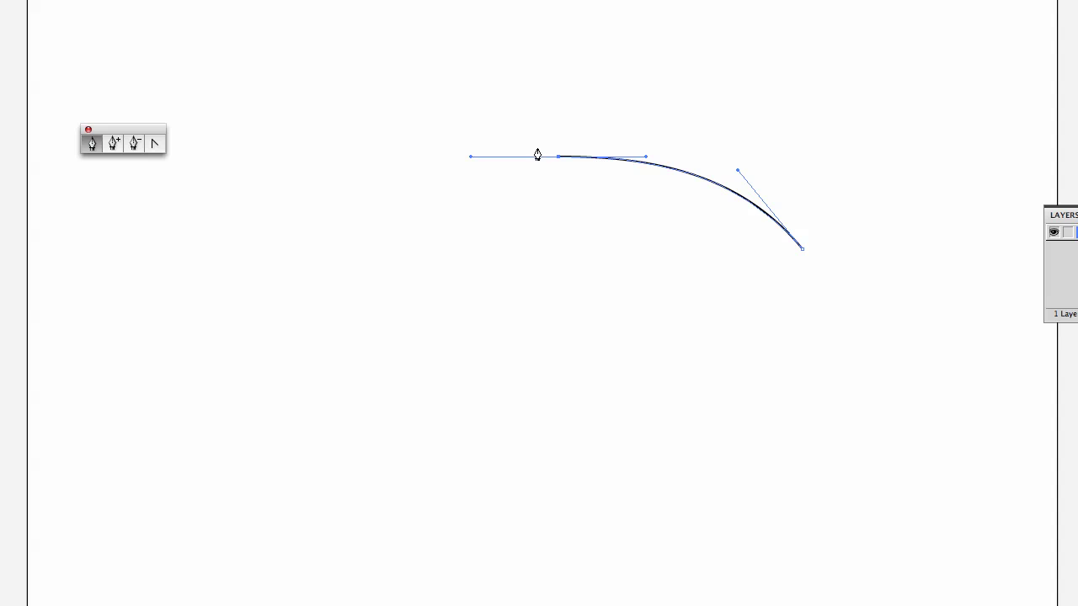
pyautogui.moveTo(472, 159); pyautogui.dragTo(559, 109)
pyautogui.moveTo(478, 85); pyautogui.dragTo(438, 119)
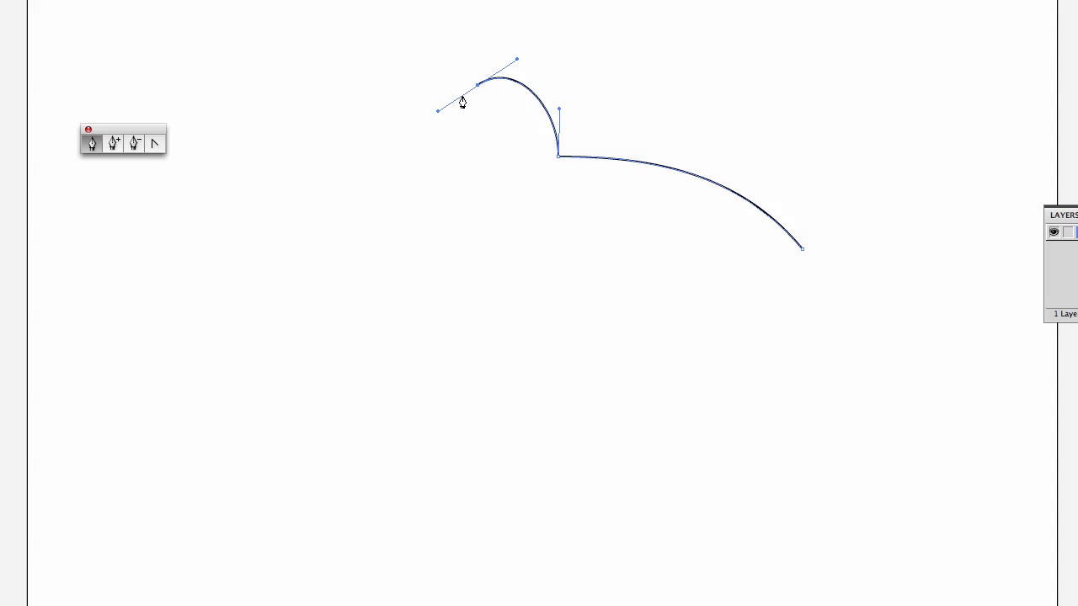
# Add the top fin's rear base point and shape its curved back edge.
pyautogui.click(493, 161)
pyautogui.moveTo(492, 173); pyautogui.dragTo(490, 206)
pyautogui.moveTo(491, 210); pyautogui.dragTo(435, 167)
# Curve the back down to the tail base and turn it up into a corner.
pyautogui.moveTo(313, 227); pyautogui.dragTo(226, 232)
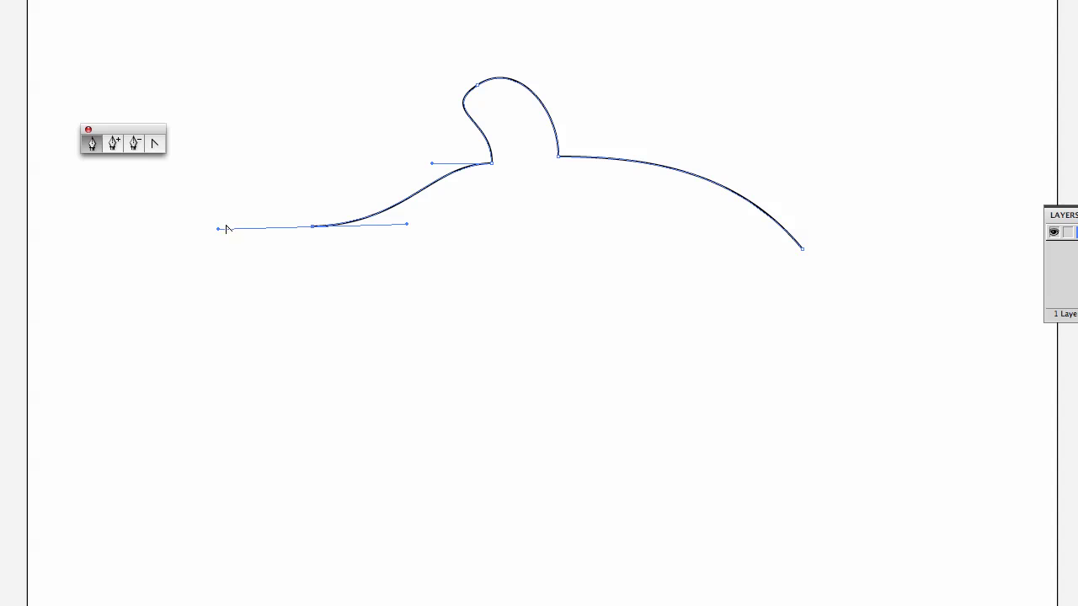
pyautogui.moveTo(218, 229); pyautogui.dragTo(312, 137)
pyautogui.moveTo(156, 130); pyautogui.dragTo(141, 47)
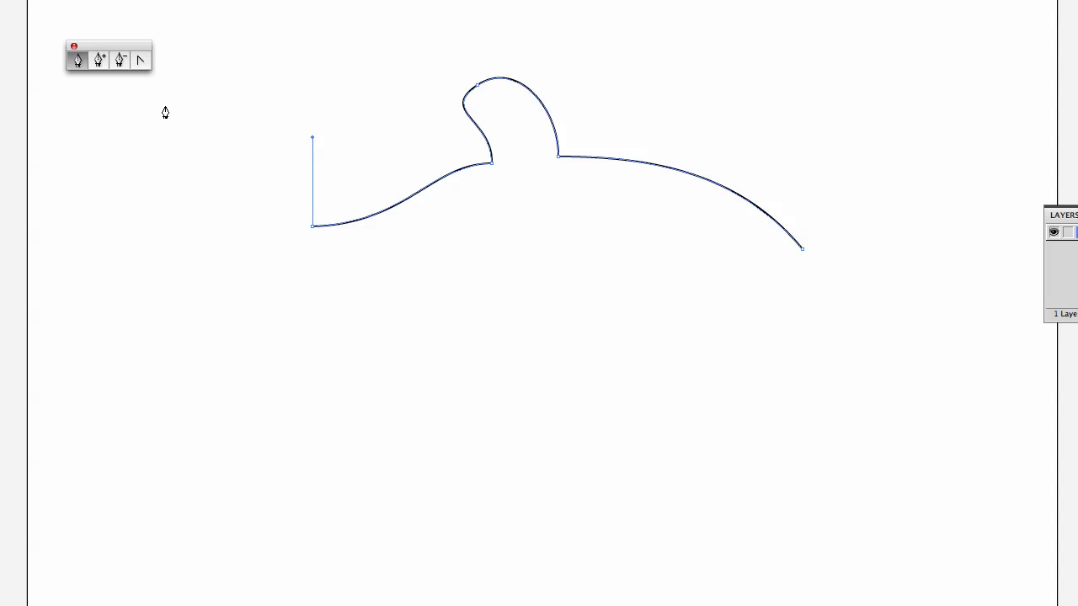
# Draw the upper tail lobe, the tail middle, the lower lobe tip and the lower tail base.
pyautogui.moveTo(167, 107); pyautogui.dragTo(108, 163)
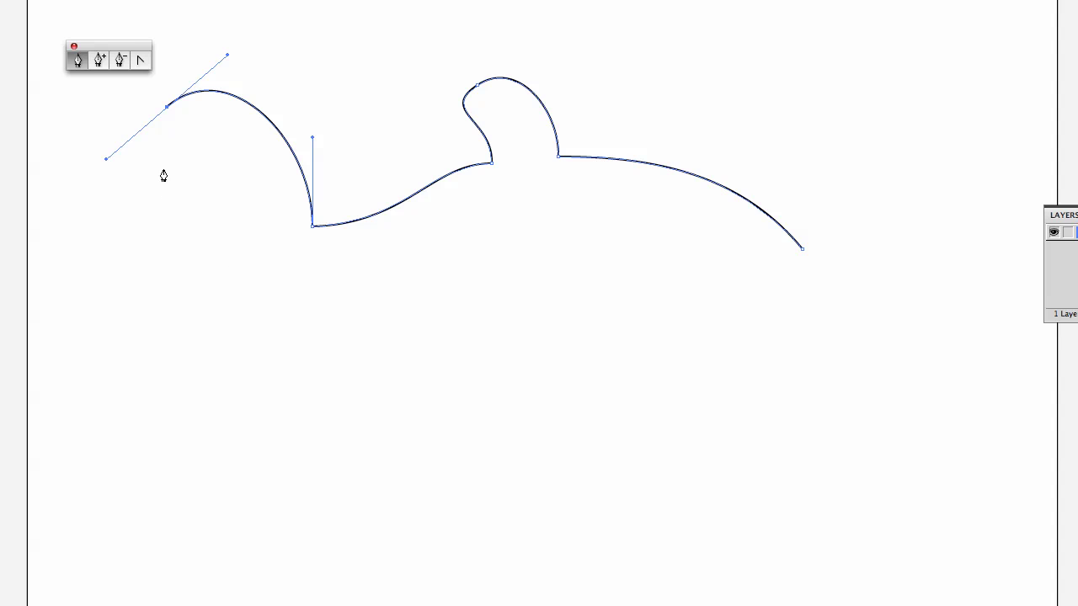
pyautogui.moveTo(227, 255); pyautogui.dragTo(227, 331)
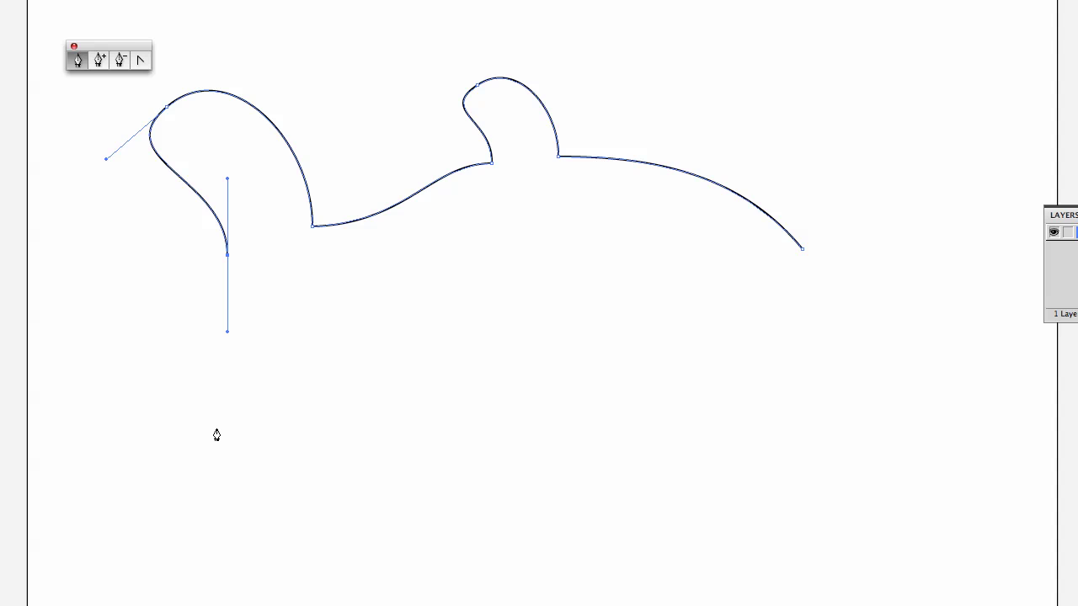
pyautogui.moveTo(216, 431); pyautogui.dragTo(292, 483)
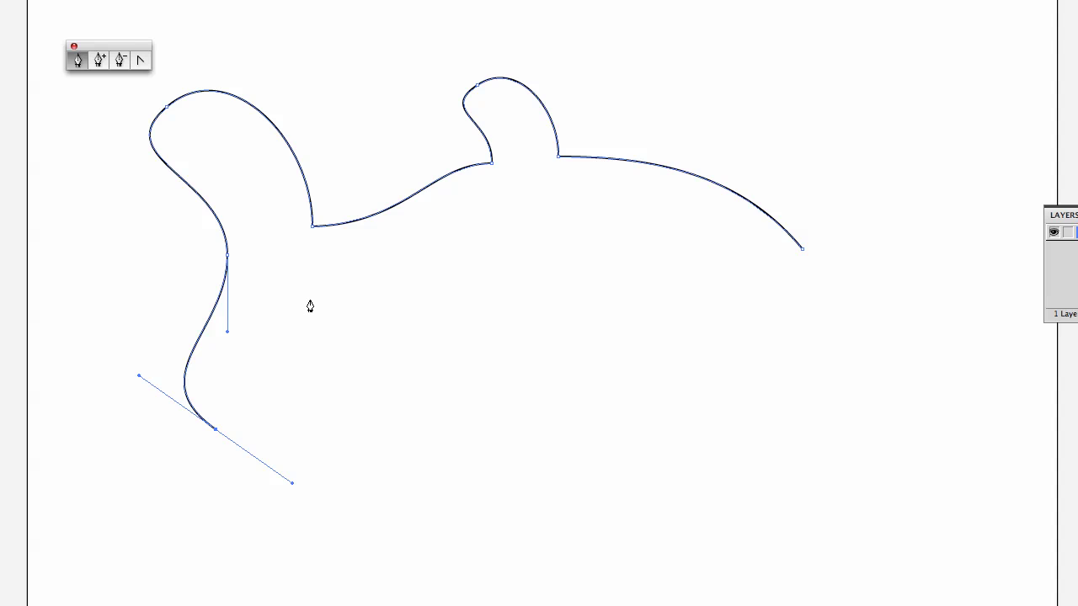
pyautogui.moveTo(309, 299); pyautogui.dragTo(310, 252)
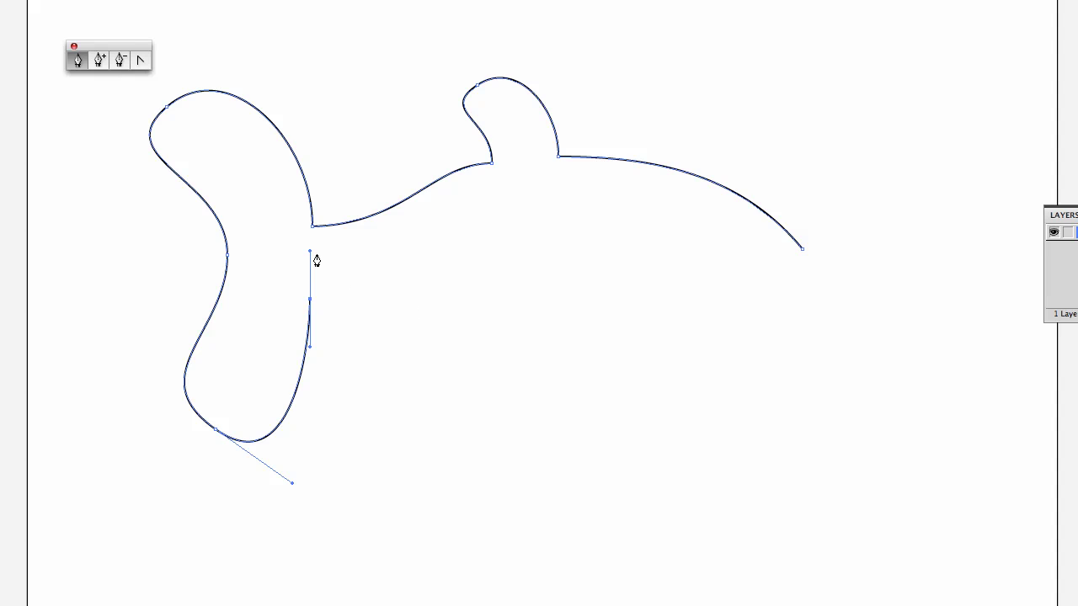
# Run the belly curve rightward and bend it down where the bottom fin starts.
pyautogui.moveTo(310, 254); pyautogui.dragTo(379, 305)
pyautogui.moveTo(533, 382); pyautogui.dragTo(634, 387)
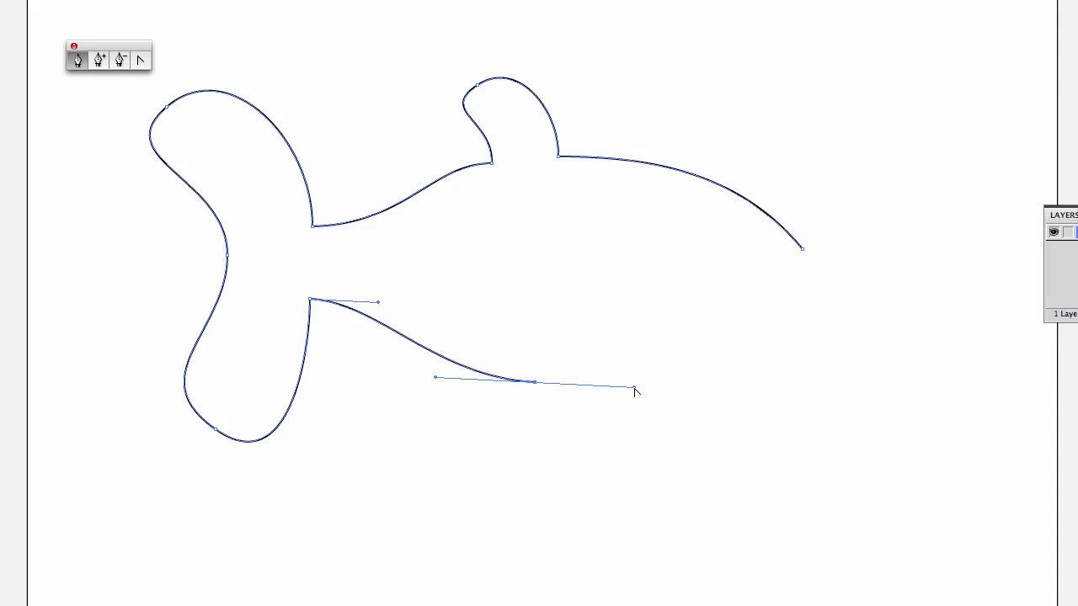
pyautogui.moveTo(634, 388); pyautogui.dragTo(532, 425)
# Draw the bottom fin's rounded tip and return to the belly heading right.
pyautogui.moveTo(546, 489); pyautogui.dragTo(615, 519)
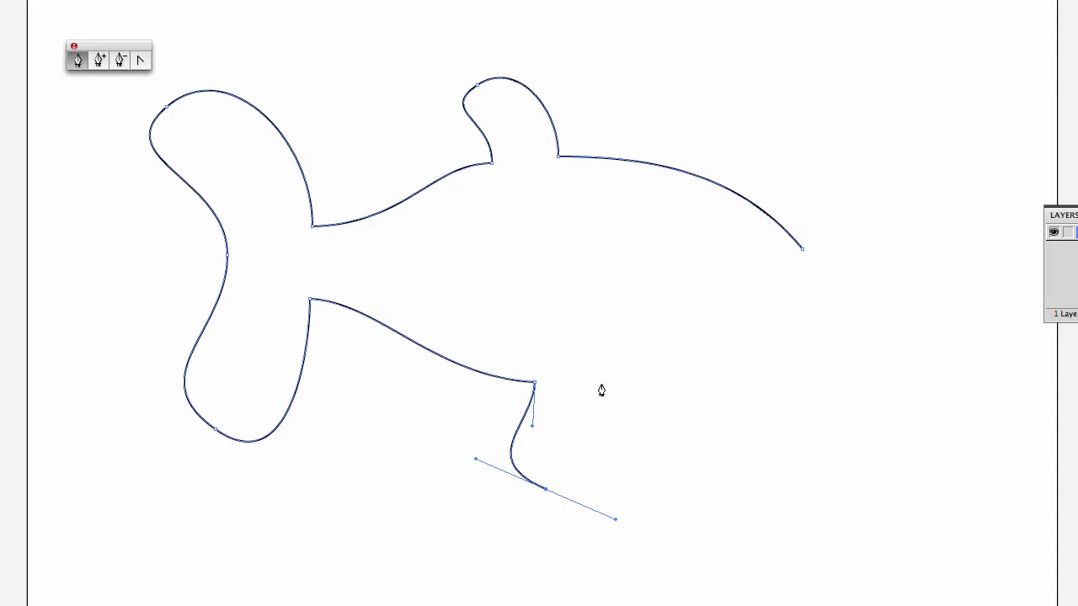
pyautogui.moveTo(601, 386); pyautogui.dragTo(600, 353)
pyautogui.moveTo(600, 355); pyautogui.dragTo(695, 386)
# Add a sharp chin corner and close the path at the start point with a rounded mouth notch.
pyautogui.moveTo(807, 300); pyautogui.dragTo(849, 253)
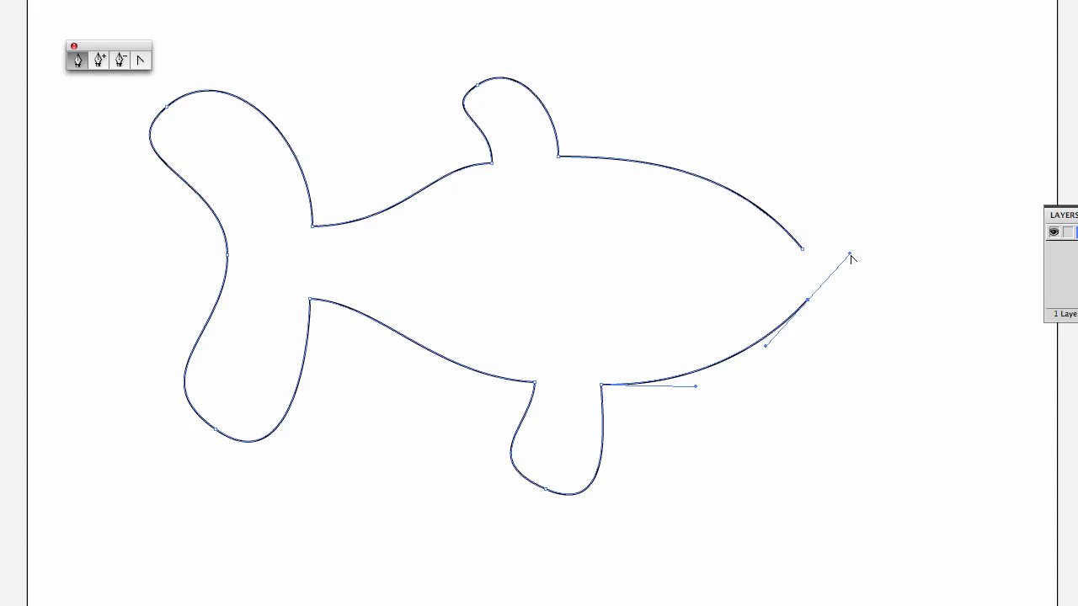
pyautogui.moveTo(849, 256); pyautogui.dragTo(751, 325)
pyautogui.moveTo(803, 257); pyautogui.dragTo(866, 276)
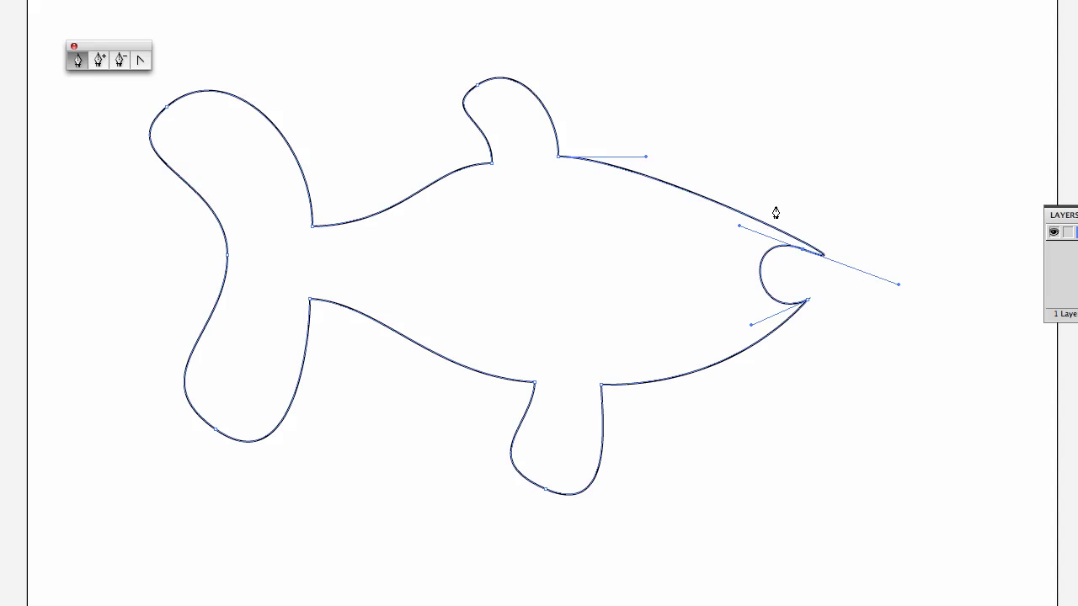
pyautogui.press('super+z')
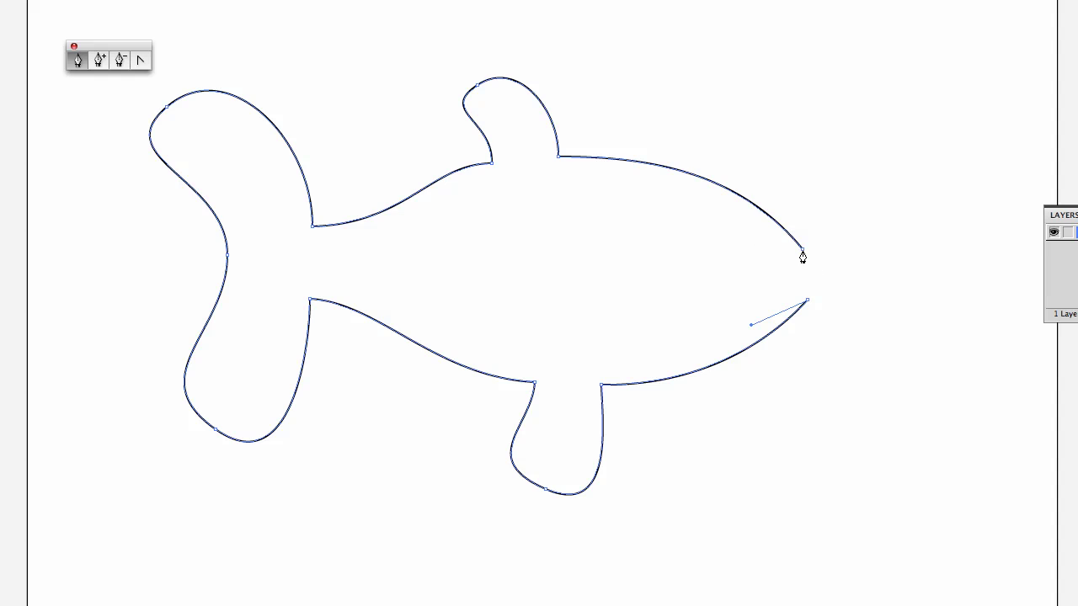
pyautogui.moveTo(802, 251); pyautogui.dragTo(868, 268)
# With Direct Selection, adjust the bottom fin's tip and side curves.
pyautogui.press('v')
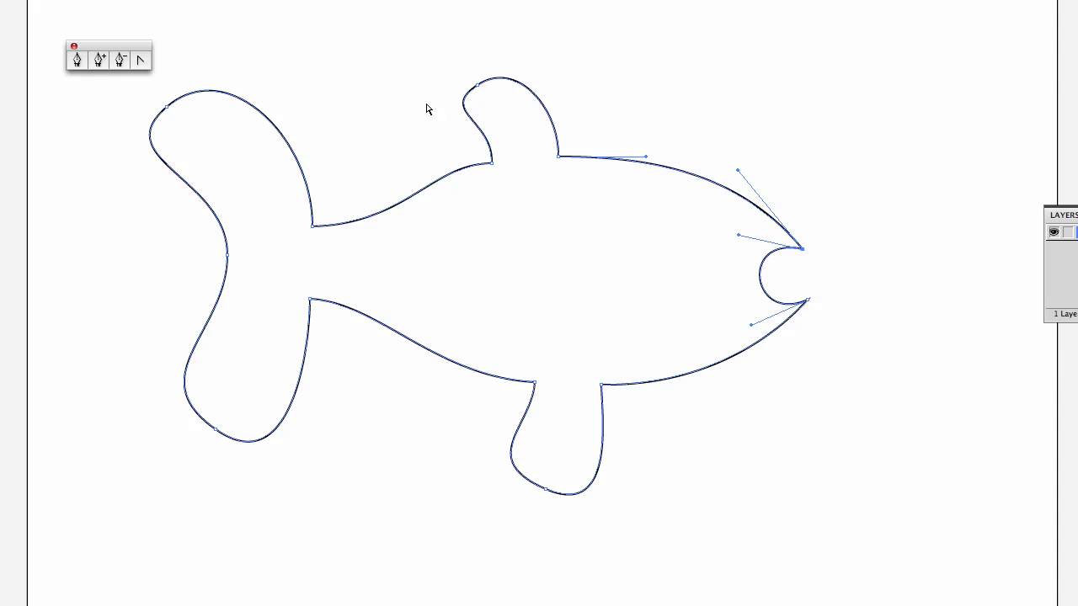
pyautogui.moveTo(447, 71); pyautogui.dragTo(594, 160)
pyautogui.moveTo(545, 490); pyautogui.dragTo(524, 491)
pyautogui.moveTo(455, 461); pyautogui.dragTo(469, 463)
pyautogui.moveTo(592, 521); pyautogui.dragTo(589, 516)
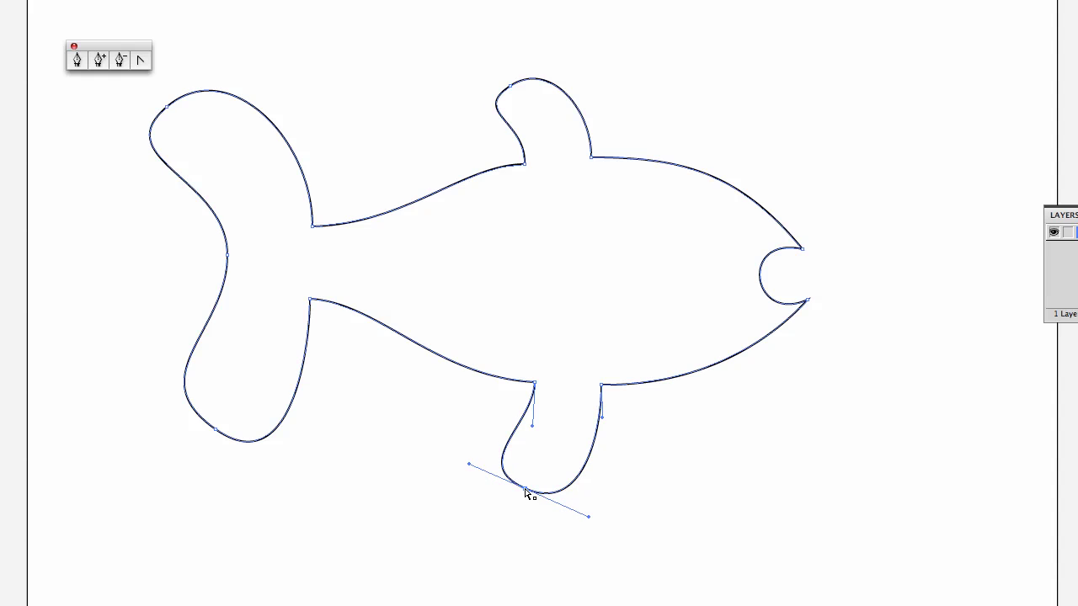
pyautogui.moveTo(527, 493); pyautogui.dragTo(532, 481)
# Reshape the upper tail lobe's curve and move the lower tail tip left.
pyautogui.click(168, 107)
pyautogui.moveTo(228, 60); pyautogui.dragTo(208, 54)
pyautogui.moveTo(119, 171); pyautogui.dragTo(122, 168)
pyautogui.click(215, 430)
pyautogui.moveTo(139, 376); pyautogui.dragTo(156, 392)
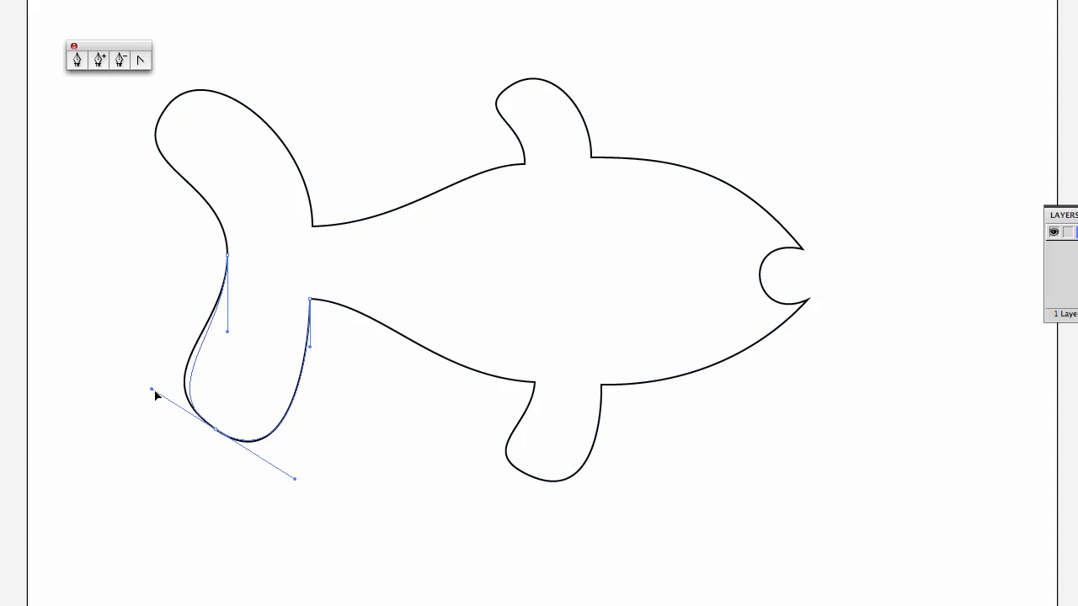
pyautogui.moveTo(212, 434); pyautogui.dragTo(195, 433)
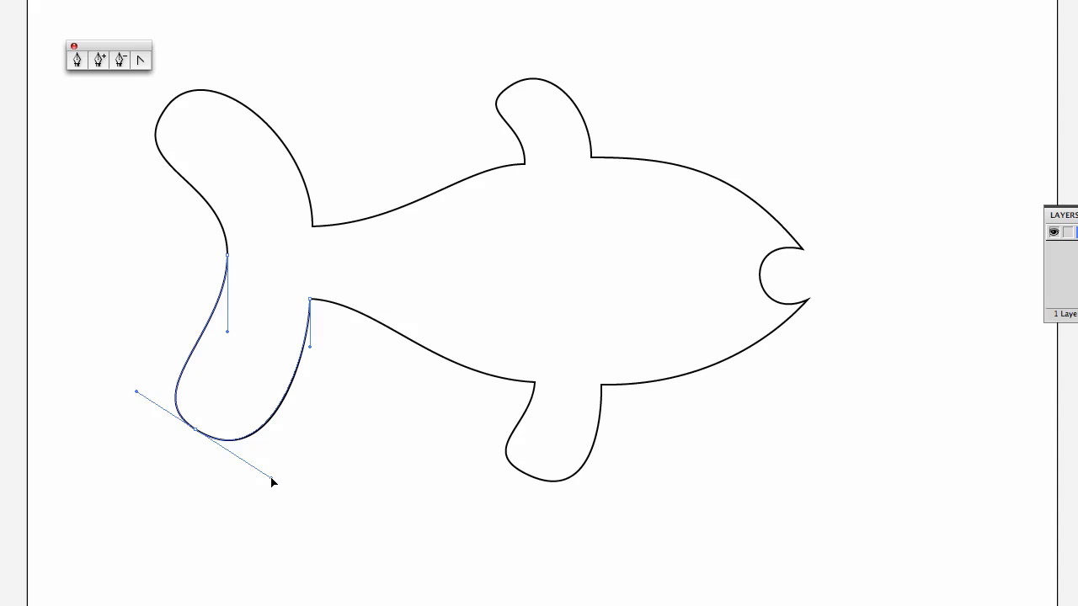
# Fine-tune the lower tail curve and nudge the top fin's base and tip left.
pyautogui.click(211, 381)
pyautogui.click(197, 435)
pyautogui.click(196, 433)
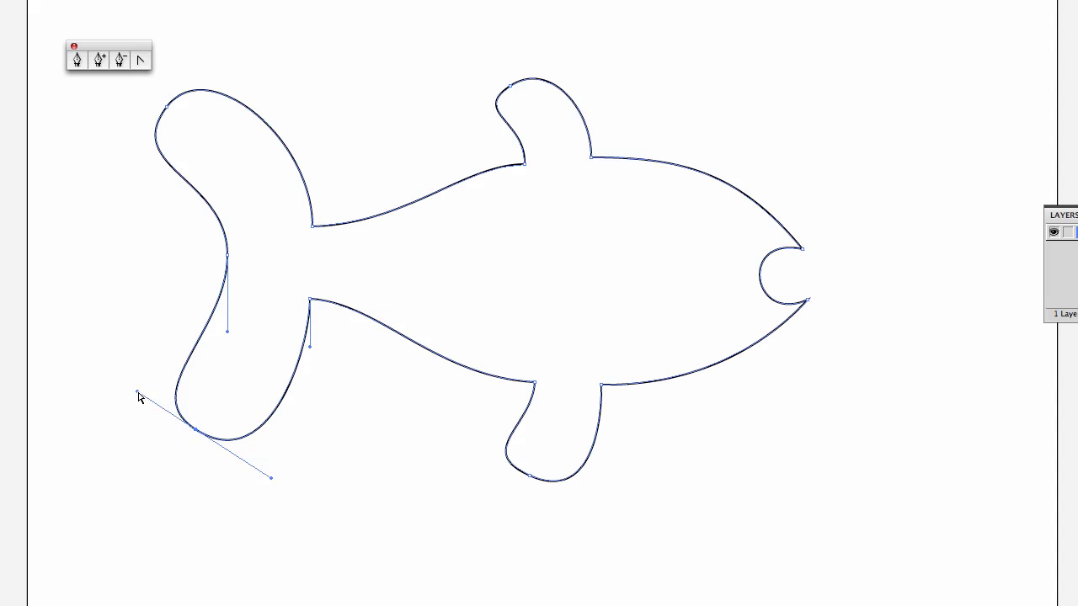
pyautogui.moveTo(139, 398); pyautogui.dragTo(143, 401)
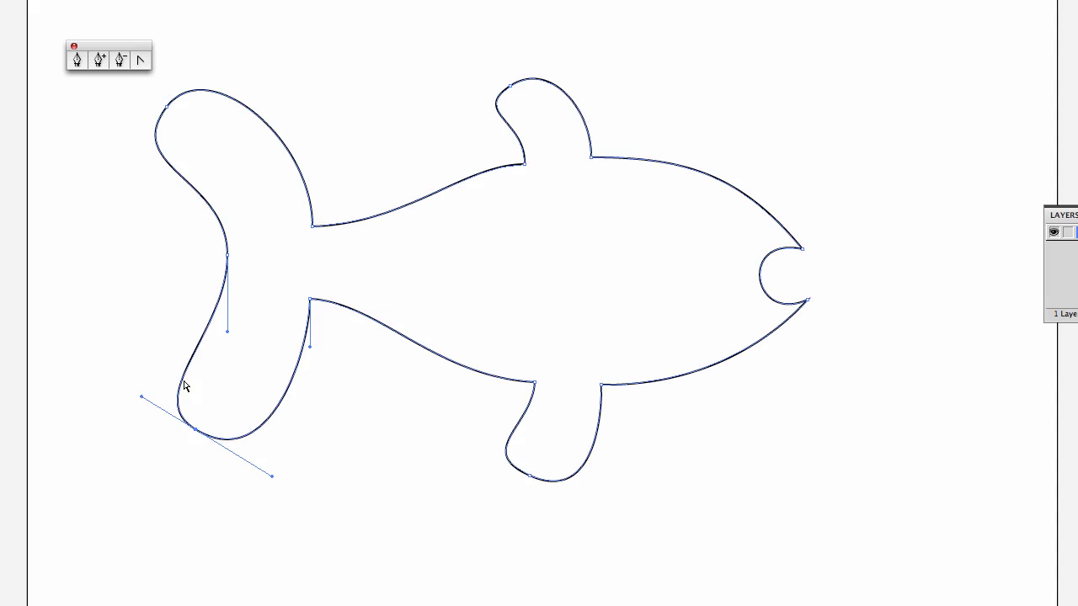
pyautogui.moveTo(525, 166); pyautogui.dragTo(516, 165)
pyautogui.moveTo(511, 91); pyautogui.dragTo(502, 86)
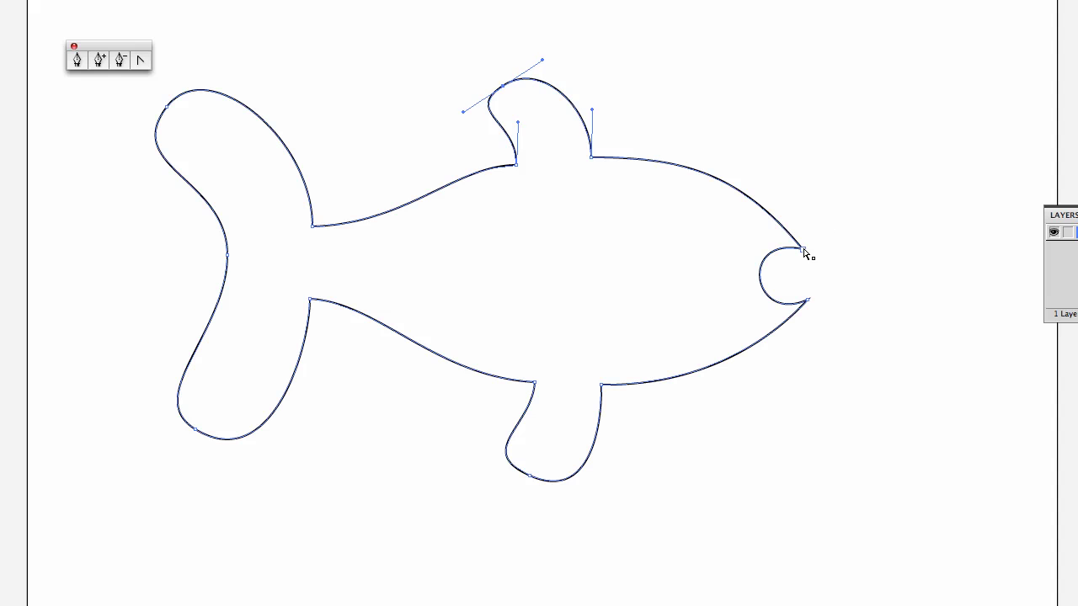